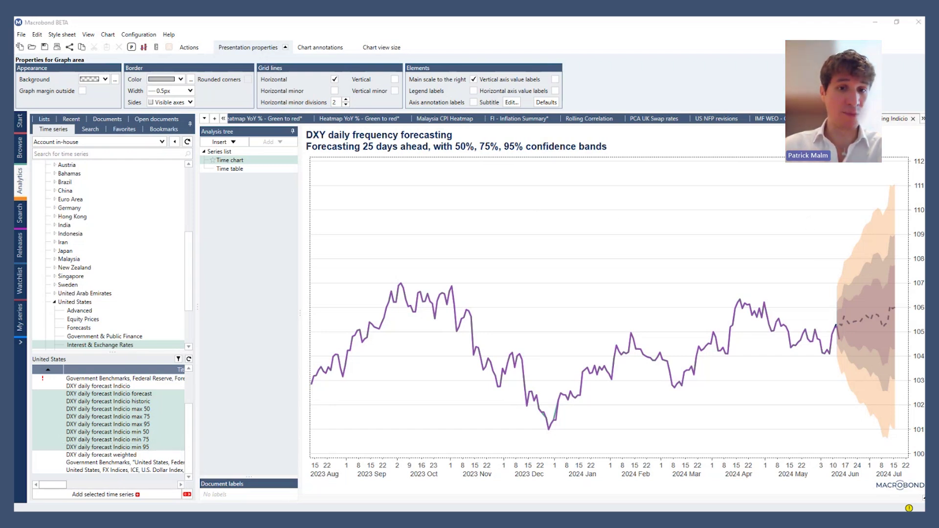
# - Switch to Indicio and check the influence ratings of the DXY forecast's indicator variables
pyautogui.click(259, 487)
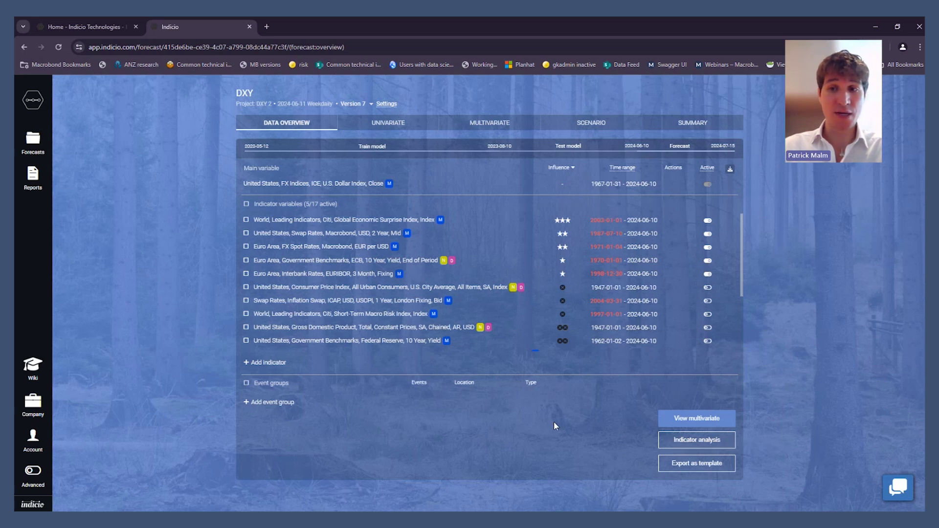
pyautogui.moveTo(562, 223)
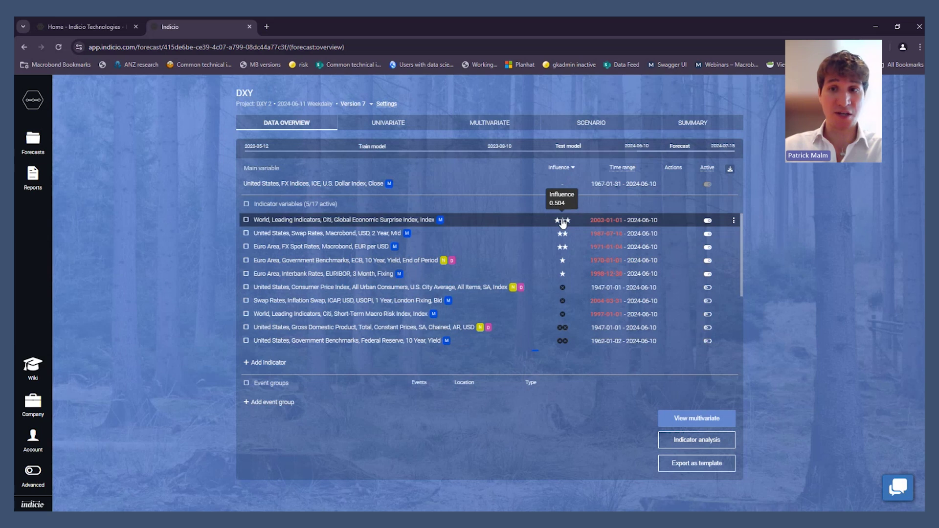
pyautogui.moveTo(564, 252)
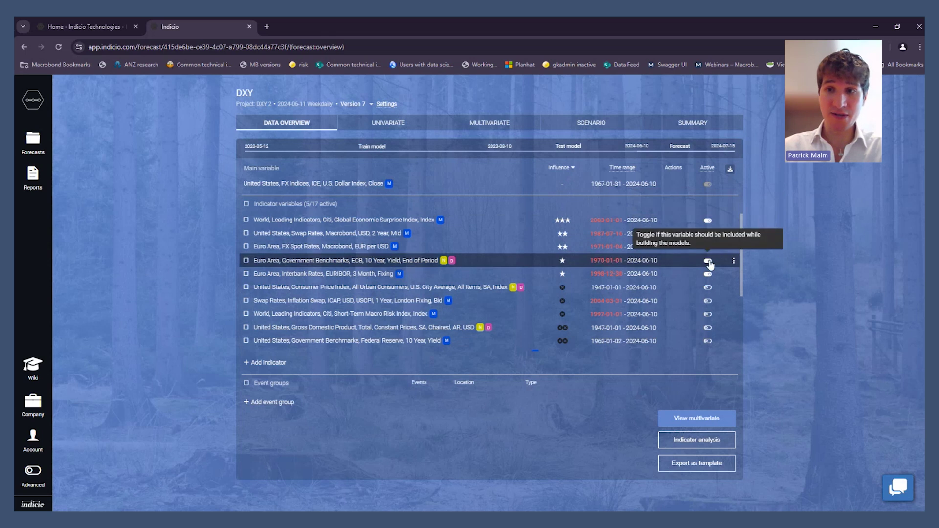
pyautogui.moveTo(564, 293)
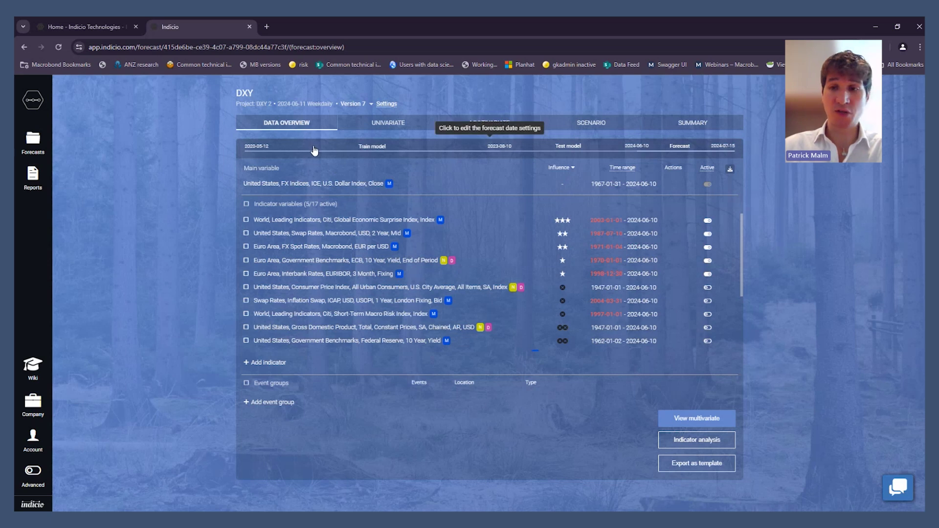
# - Review the forecast date settings, including the expanding window option and forecasted points, and close them without changes
pyautogui.click(644, 152)
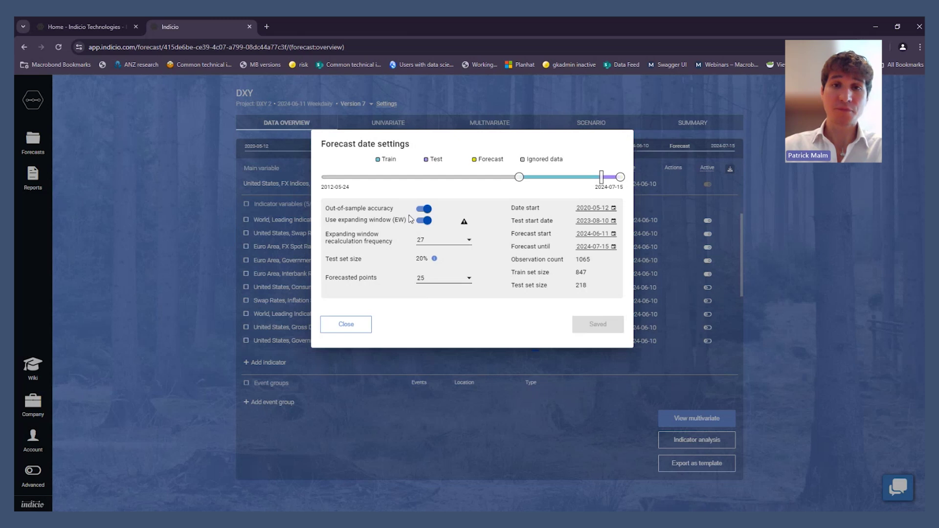
pyautogui.moveTo(406, 219)
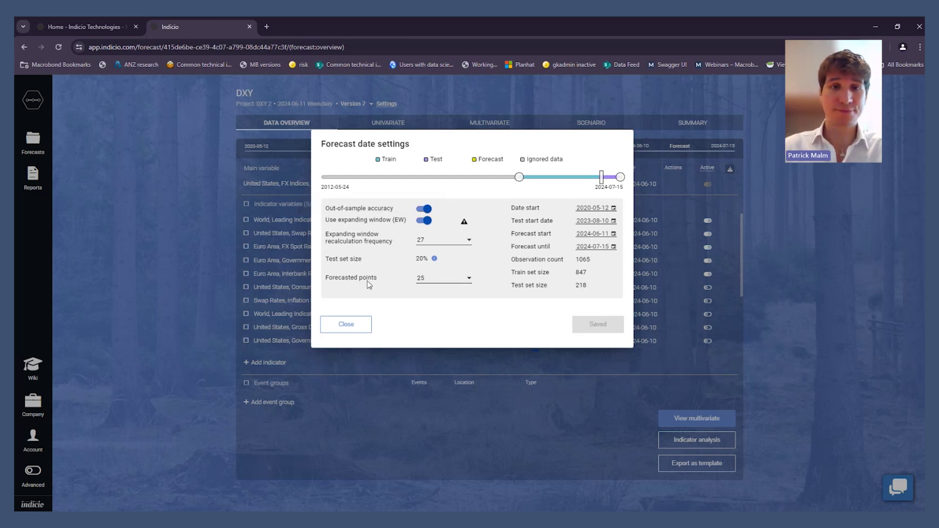
pyautogui.click(347, 322)
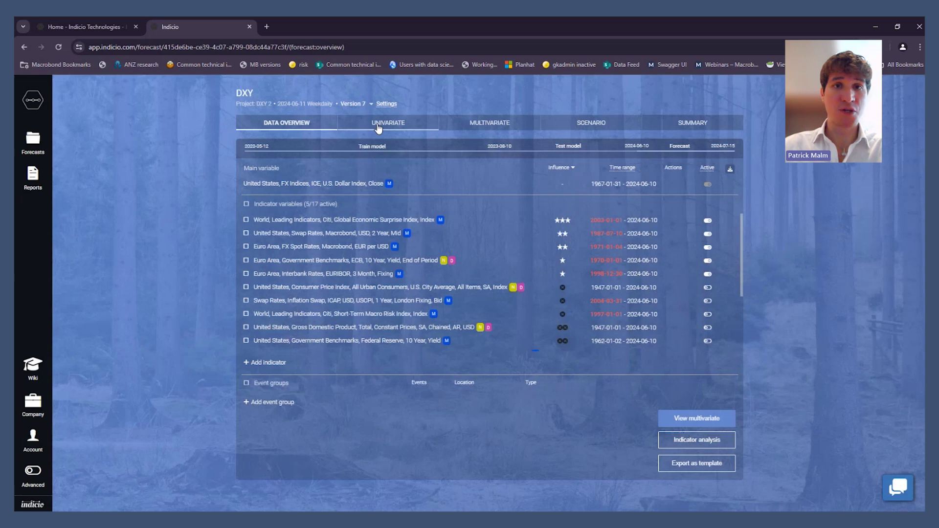
# - Review the univariate model forecasts, their in-sample and out-of-sample accuracy, and the available accuracy measurements
pyautogui.click(379, 127)
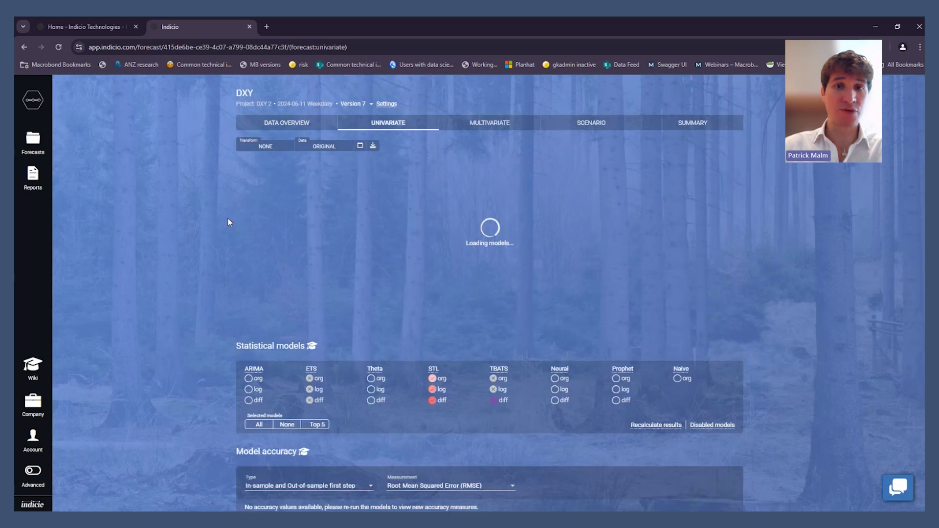
pyautogui.scroll(-5, 303, 215)
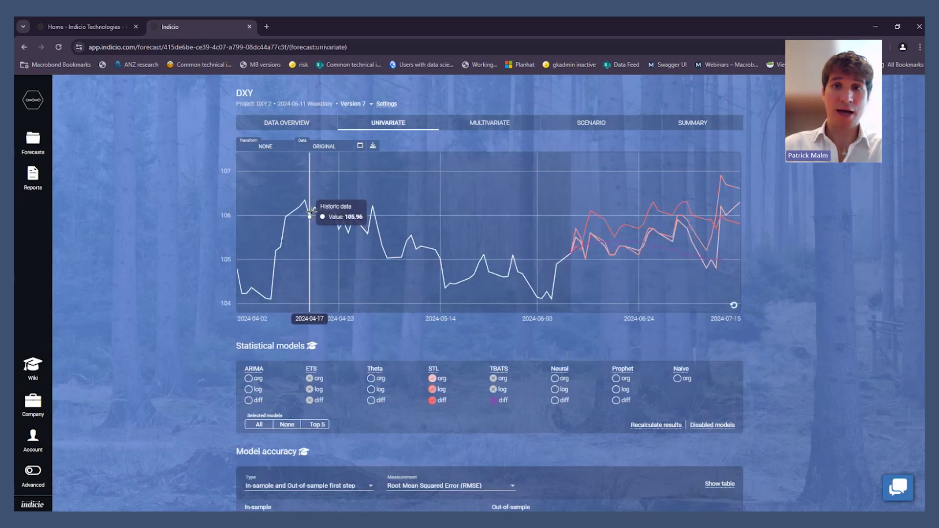
pyautogui.scroll(-1, 174, 272)
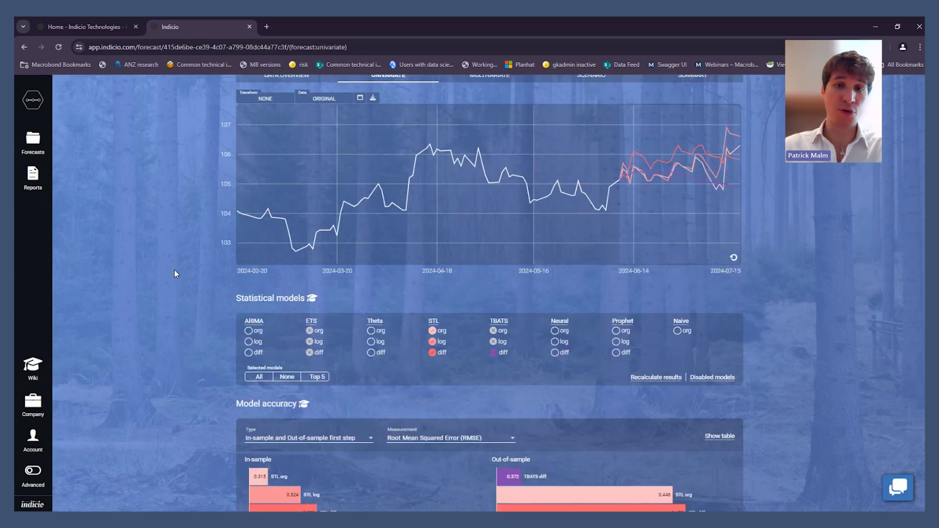
pyautogui.scroll(-2, 175, 272)
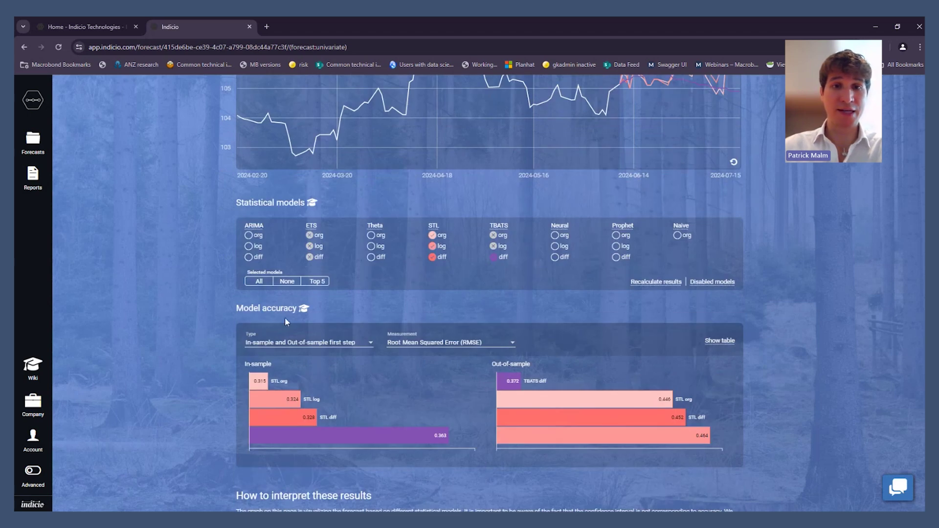
pyautogui.click(417, 345)
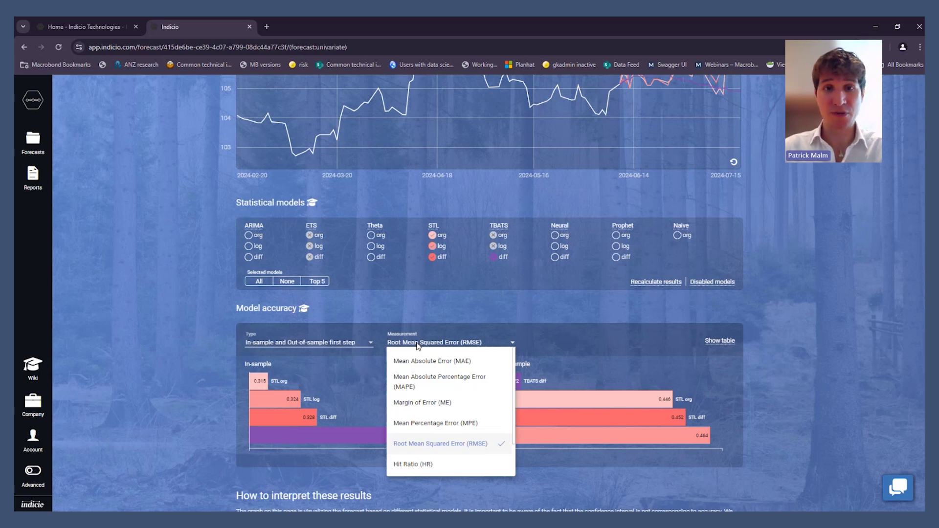
pyautogui.click(166, 390)
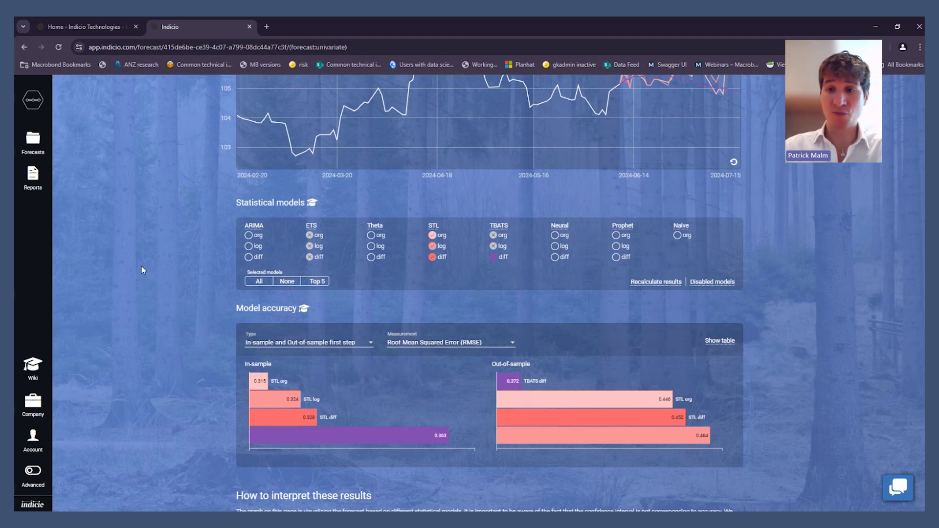
# - Read the descriptions of the STL and TBATS statistical models in the univariate results
pyautogui.scroll(3, 170, 269)
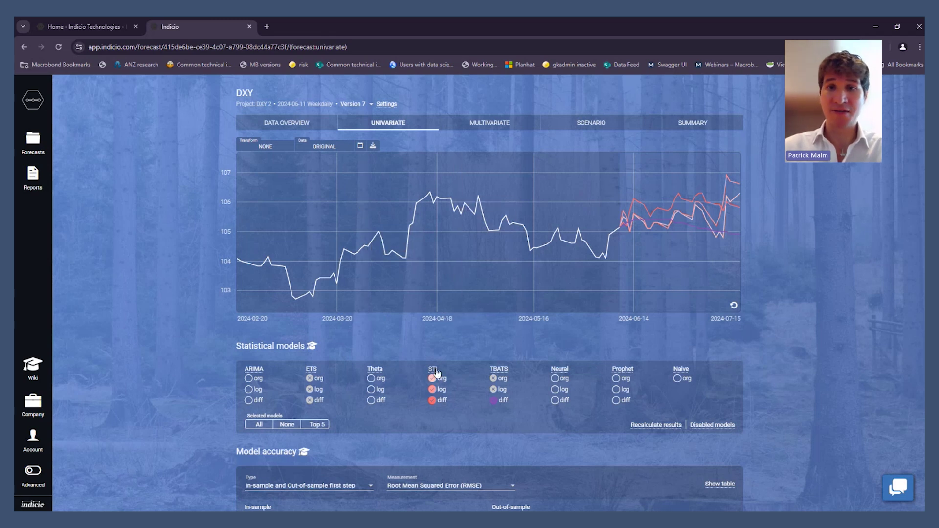
pyautogui.moveTo(436, 372)
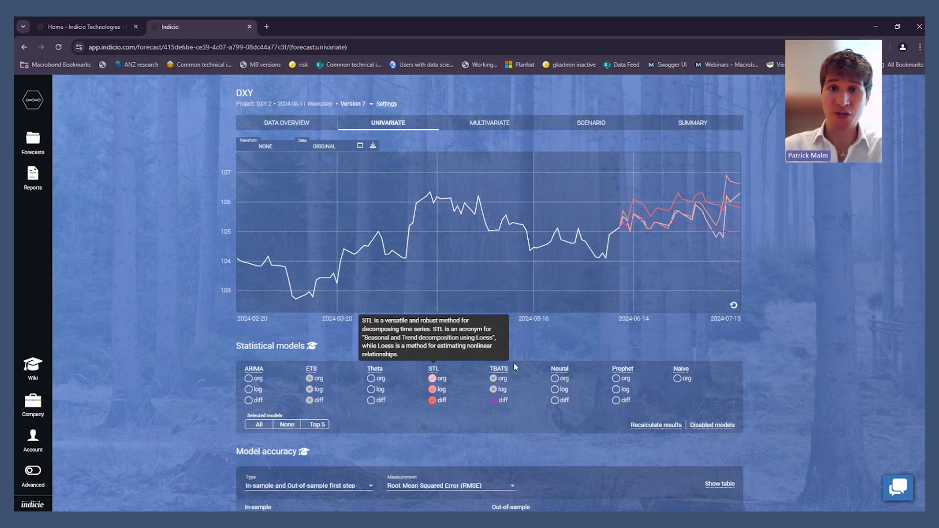
pyautogui.moveTo(504, 372)
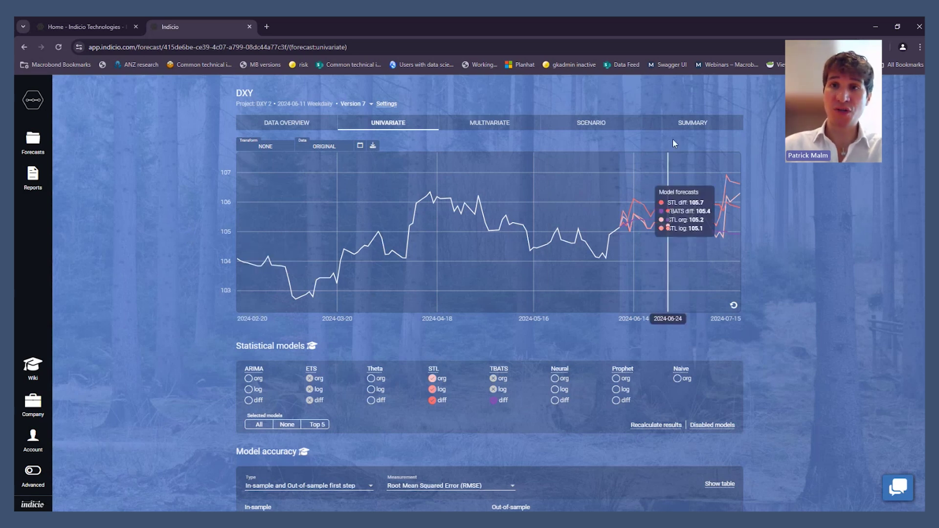
# - Examine the summary forecast with its confidence bands and the stepwise weights of the univariate and multivariate models
pyautogui.click(691, 125)
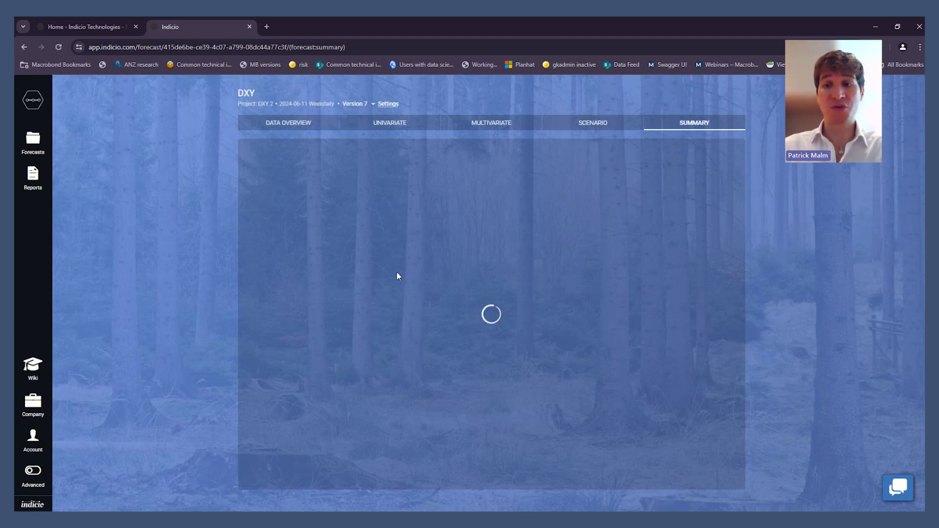
pyautogui.scroll(-5, 355, 238)
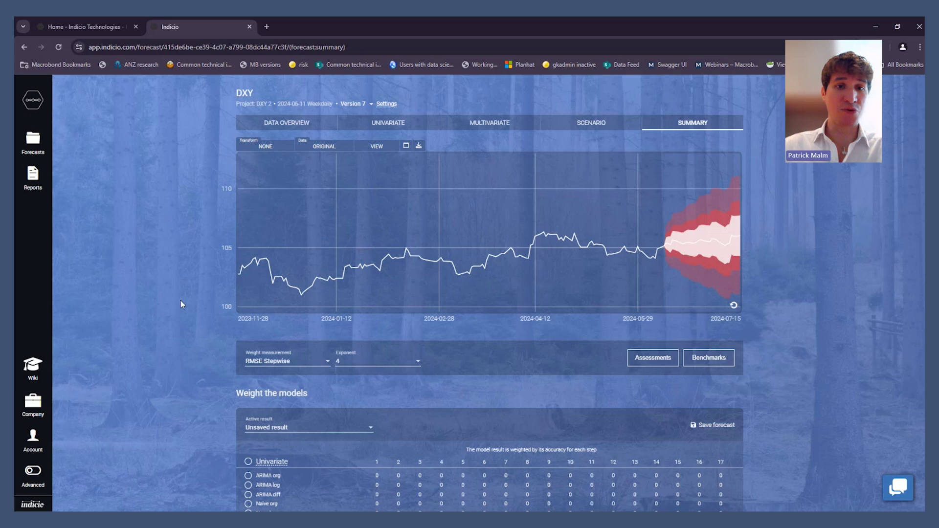
pyautogui.scroll(-3, 179, 300)
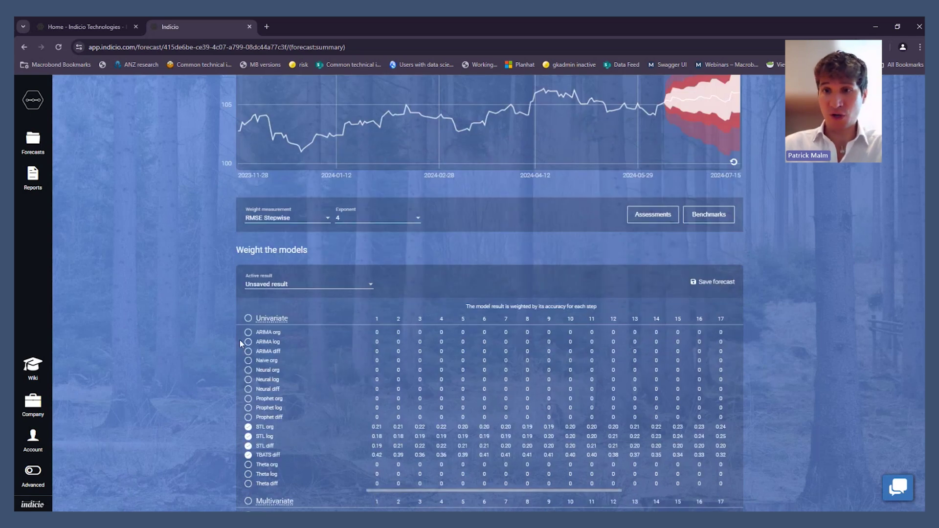
pyautogui.scroll(-3, 208, 331)
pyautogui.scroll(-5, 209, 352)
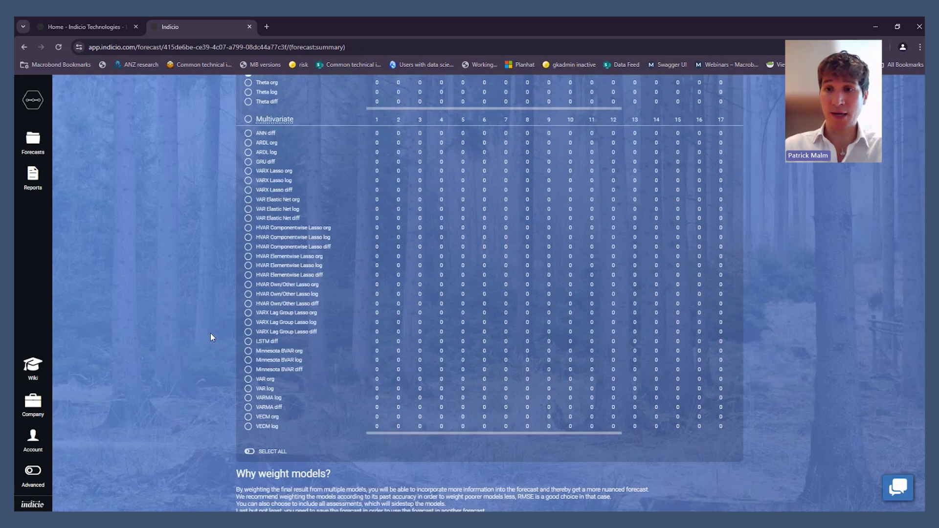
pyautogui.scroll(10, 217, 325)
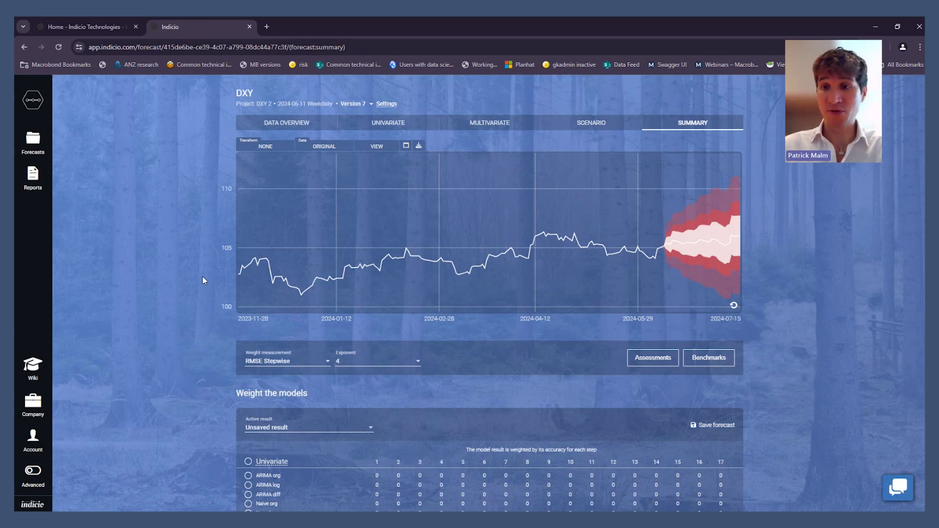
# - Display past forecasts on the summary chart, viewing step 1 and ending with step 5
pyautogui.click(326, 150)
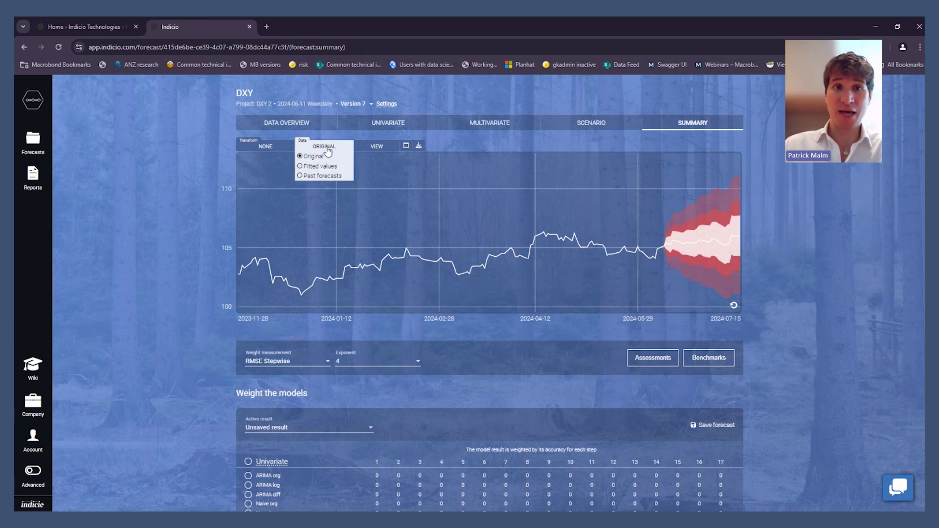
pyautogui.click(320, 176)
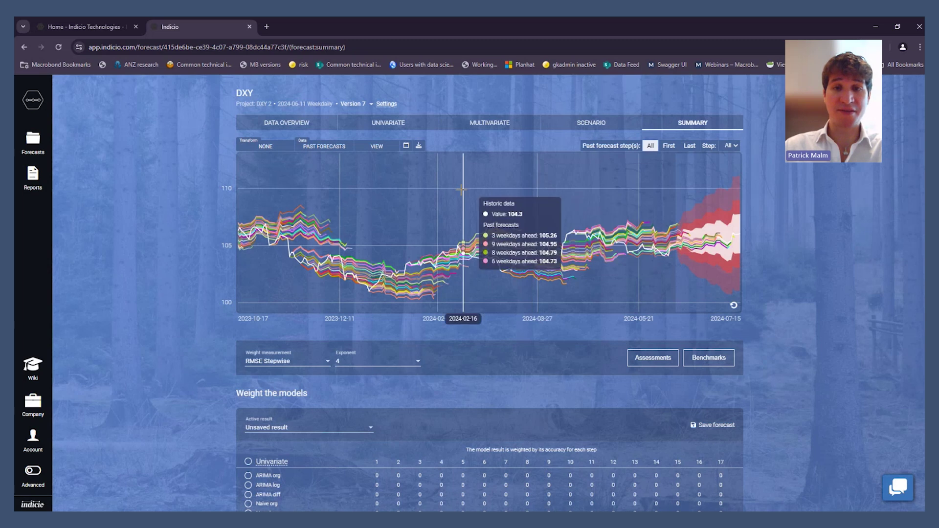
pyautogui.click(731, 146)
pyautogui.click(730, 162)
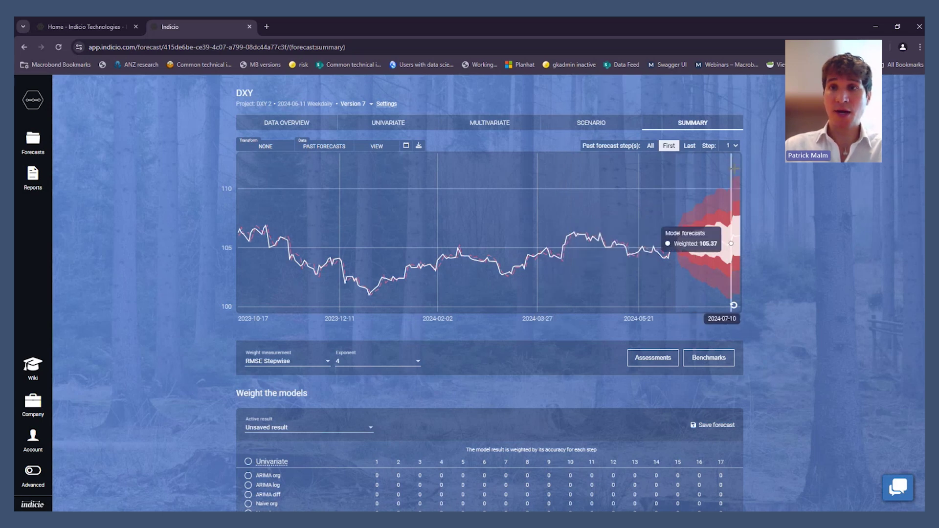
pyautogui.click(732, 146)
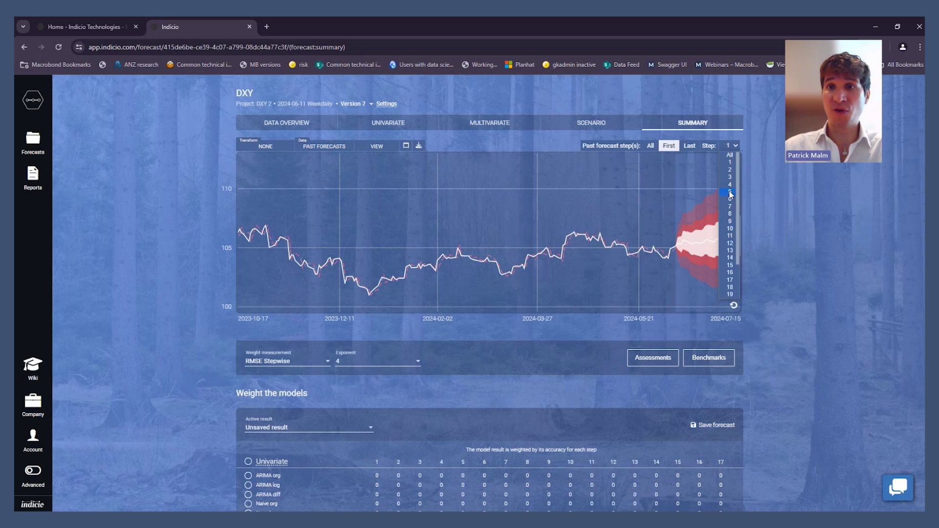
pyautogui.click(729, 192)
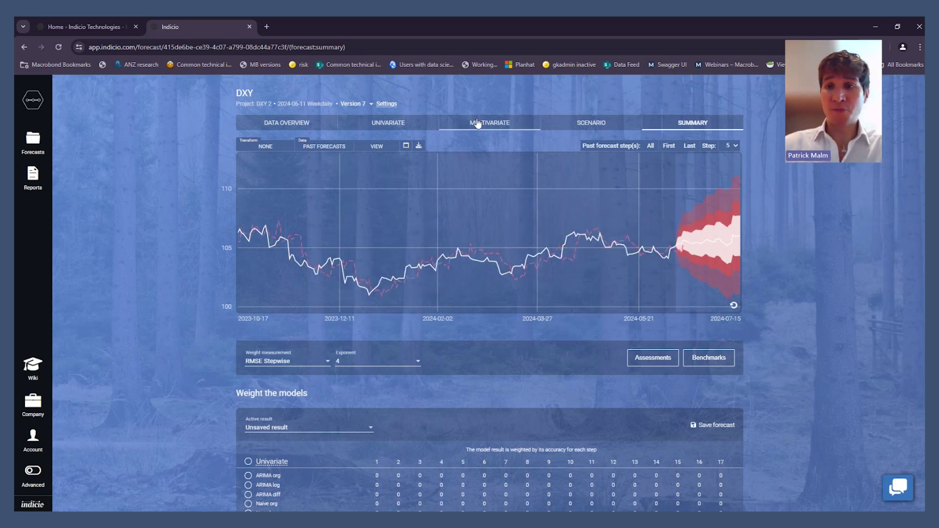
# - Open the multivariate results and turn on all available statistical models
pyautogui.click(478, 123)
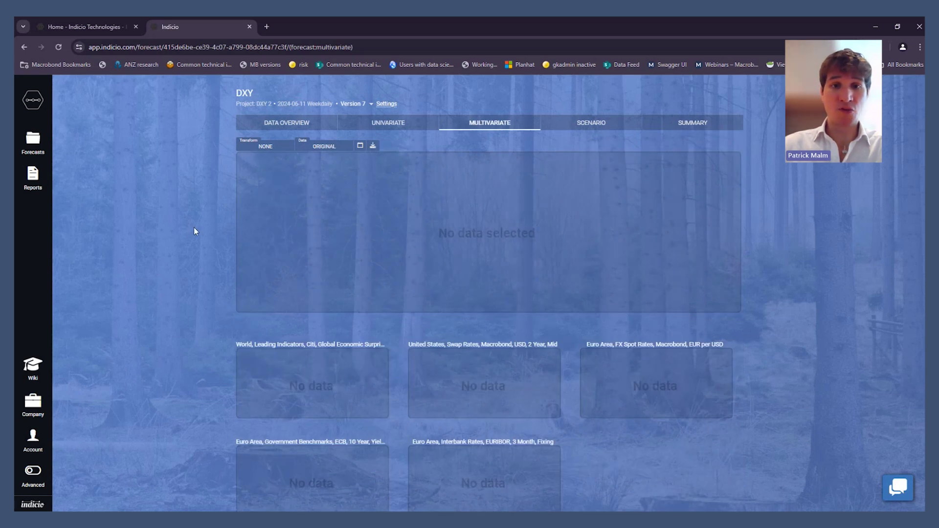
pyautogui.scroll(-10, 192, 234)
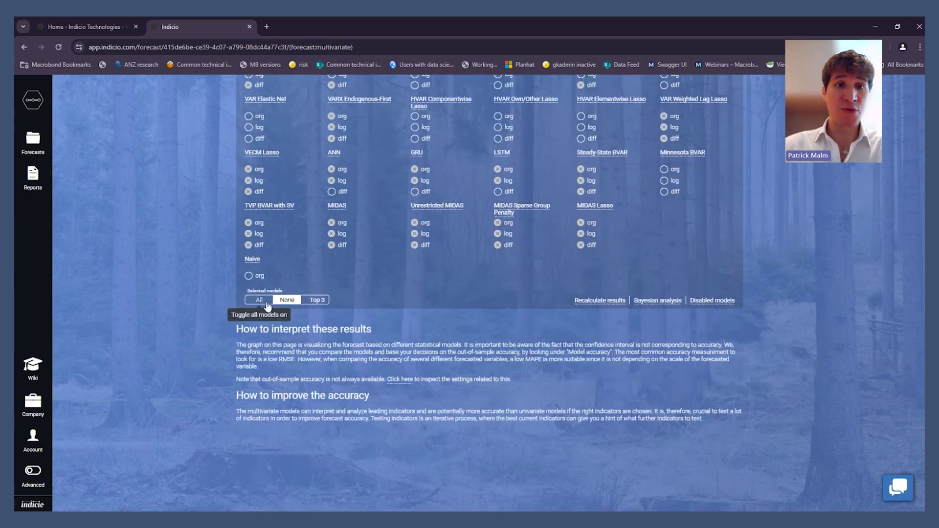
pyautogui.scroll(10, 225, 293)
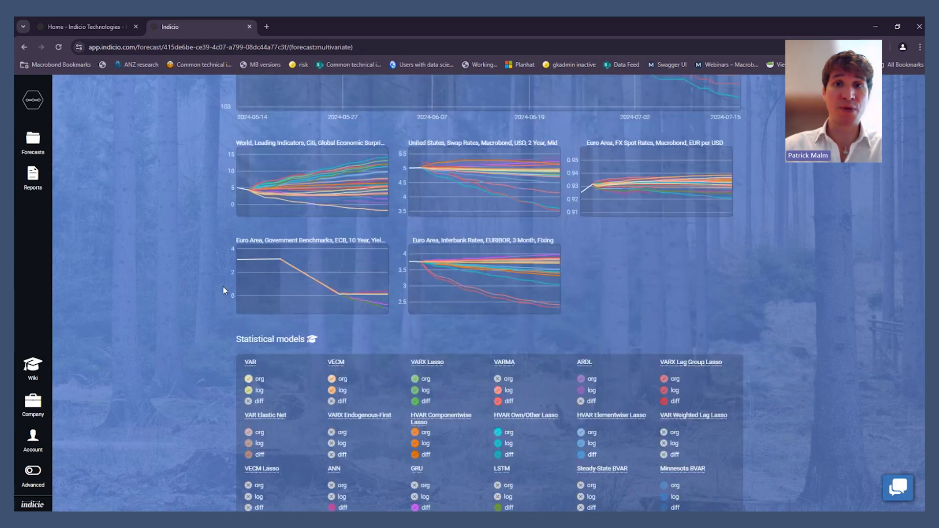
# - Review the multivariate forecasts, indicator charts and RMSE accuracy comparison, and deselect all models
pyautogui.scroll(-3, 327, 156)
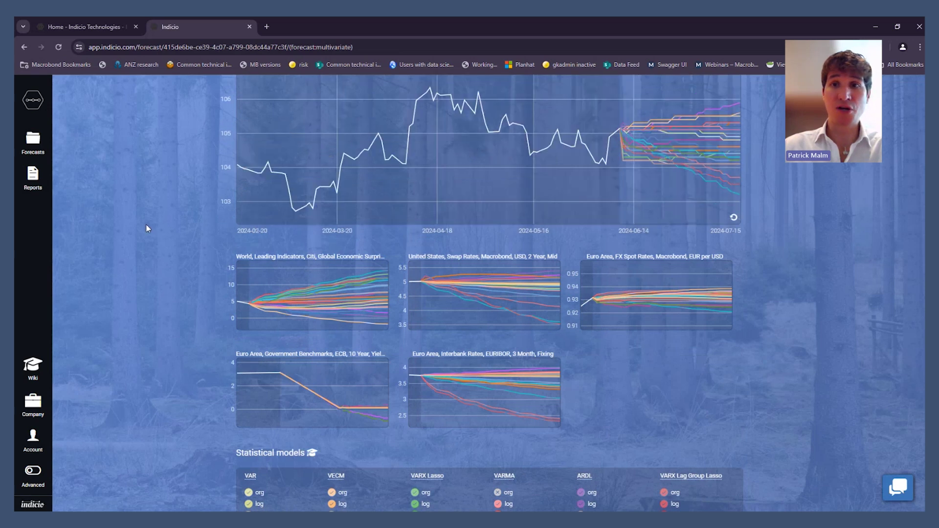
pyautogui.scroll(1, 147, 229)
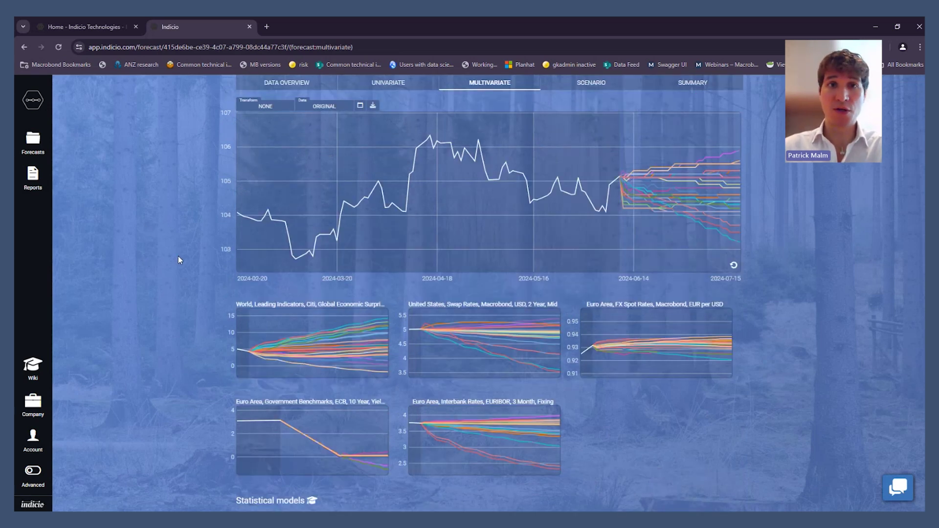
pyautogui.scroll(1, 179, 260)
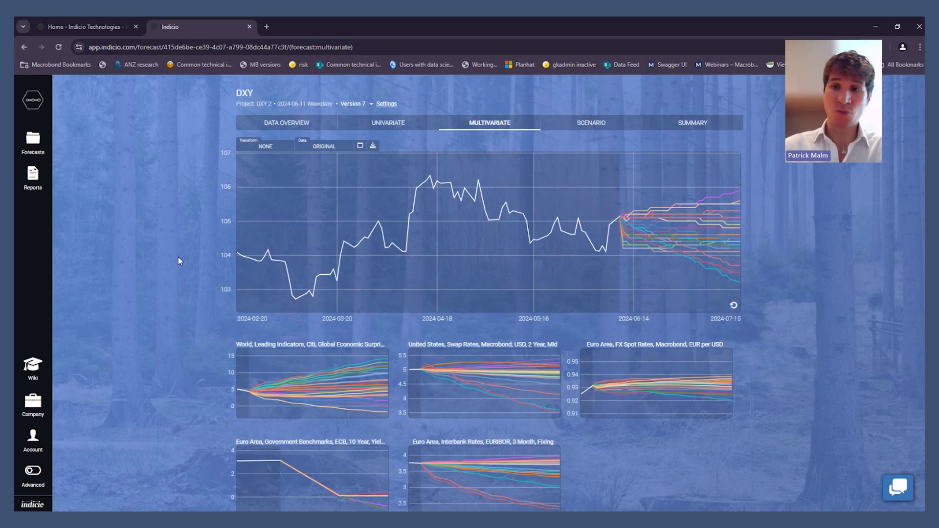
pyautogui.scroll(-10, 179, 264)
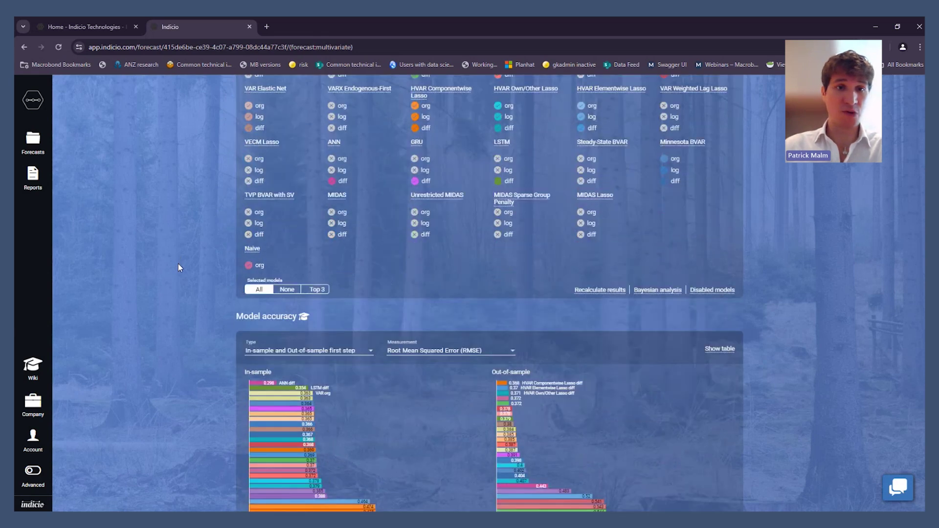
pyautogui.scroll(-2, 179, 268)
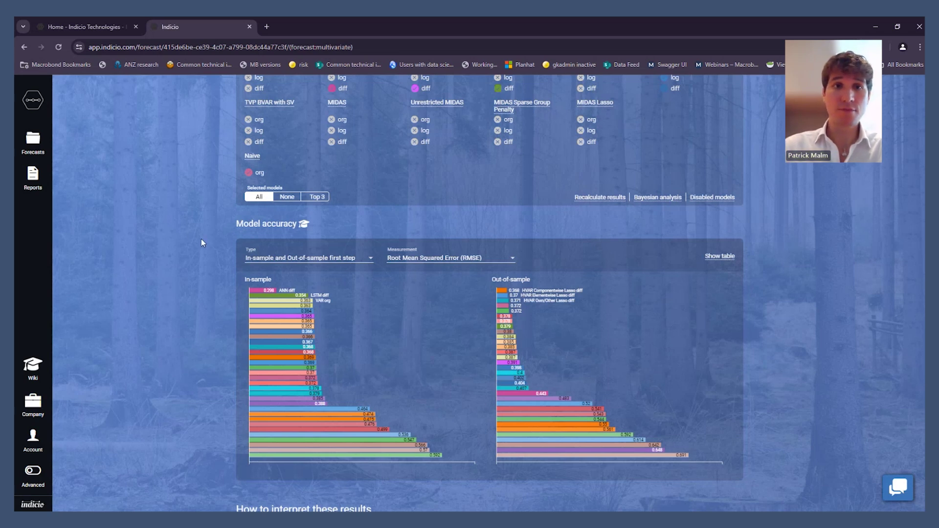
pyautogui.scroll(10, 205, 192)
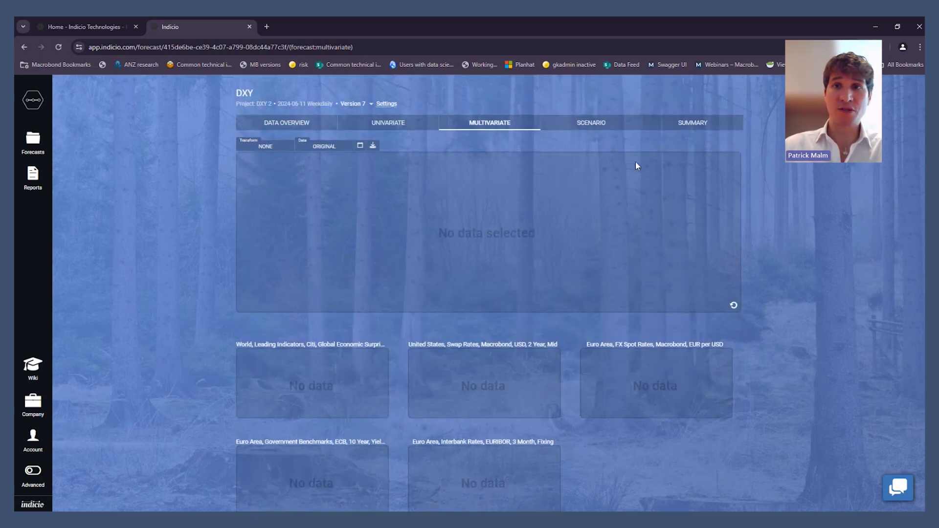
# - Return to the forecast summary and view the chart's download options, including Export to Macrobond, without exporting
pyautogui.click(682, 128)
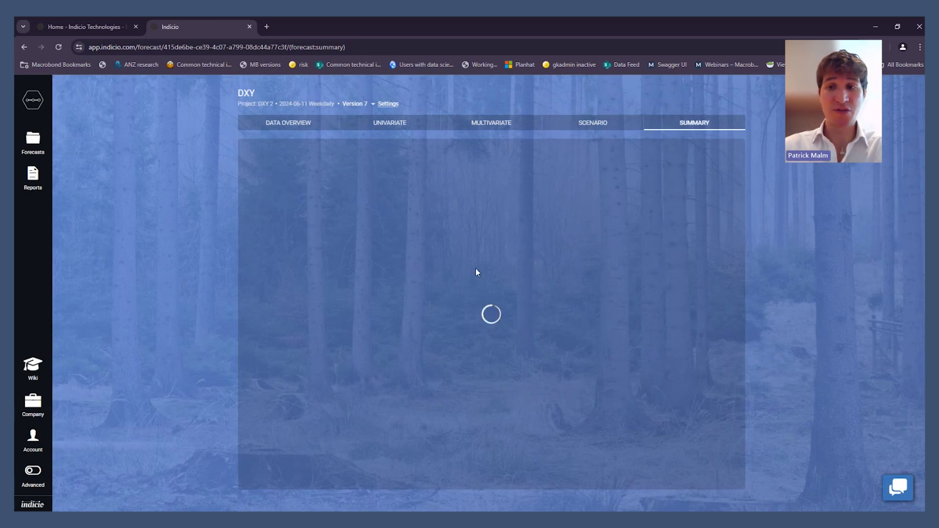
pyautogui.scroll(-3, 405, 235)
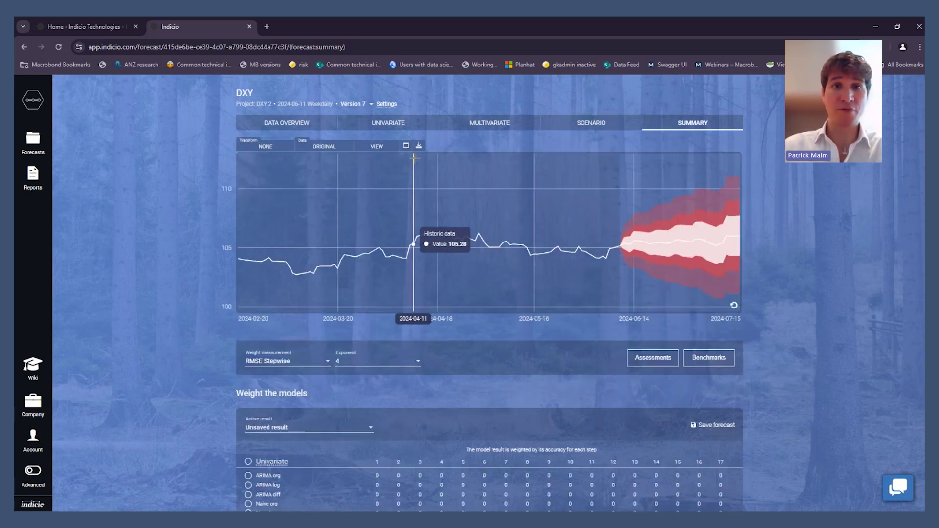
pyautogui.click(419, 146)
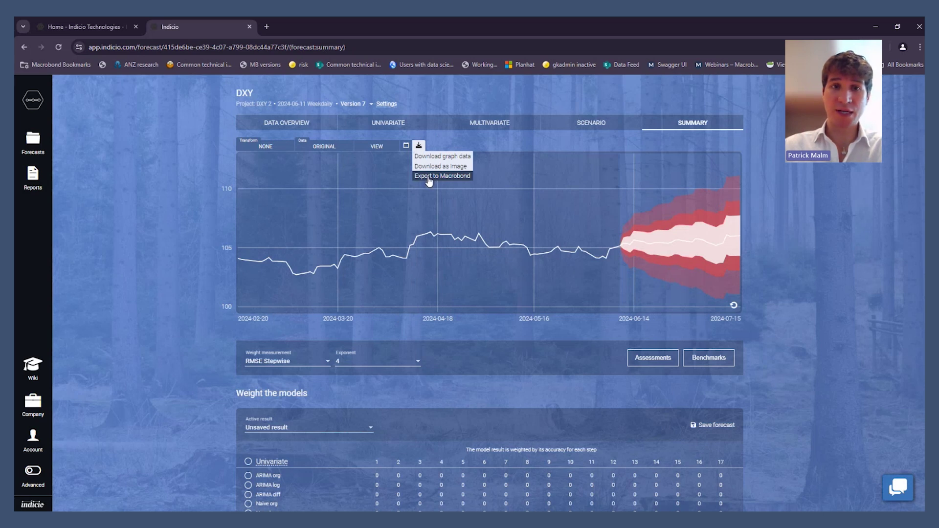
pyautogui.click(199, 211)
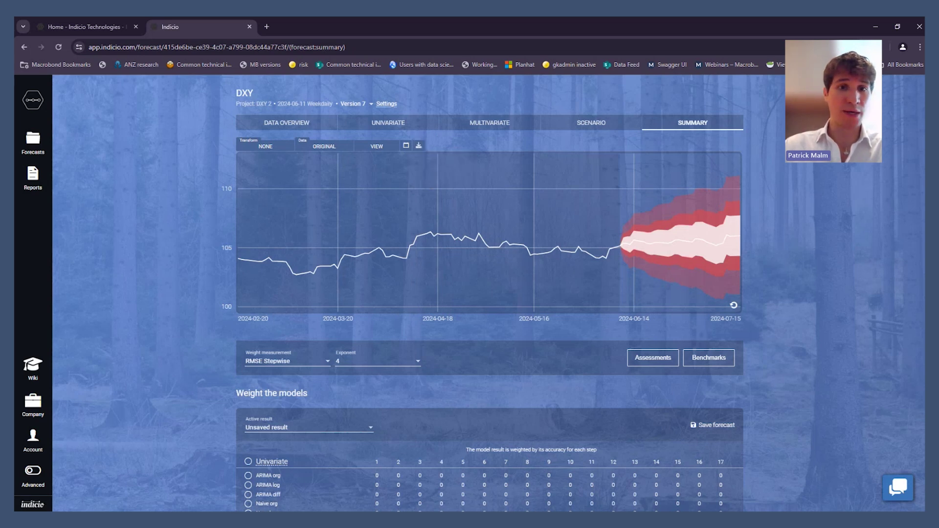
# - Switch to Macrobond and select the in-house DXY daily forecast Indicio series from forecast through min 95
pyautogui.hotkey('alt', 'Tab')
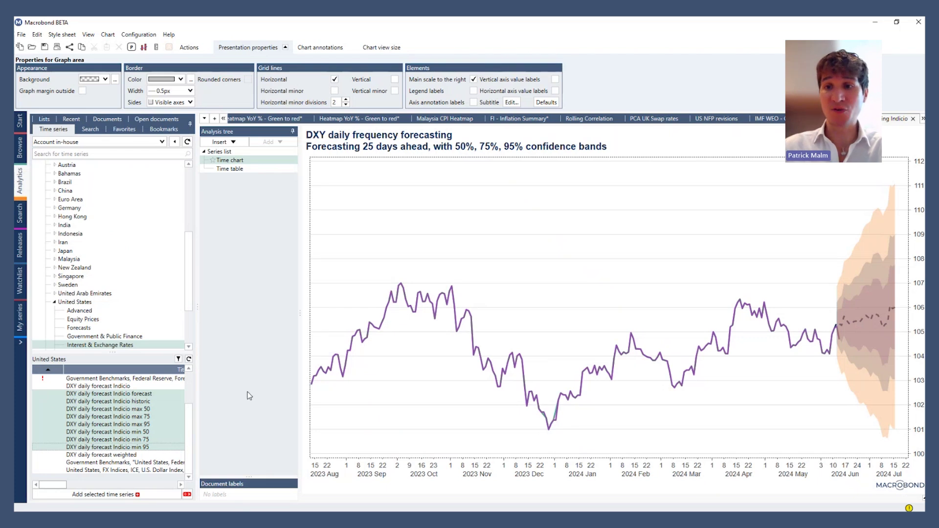
pyautogui.click(96, 394)
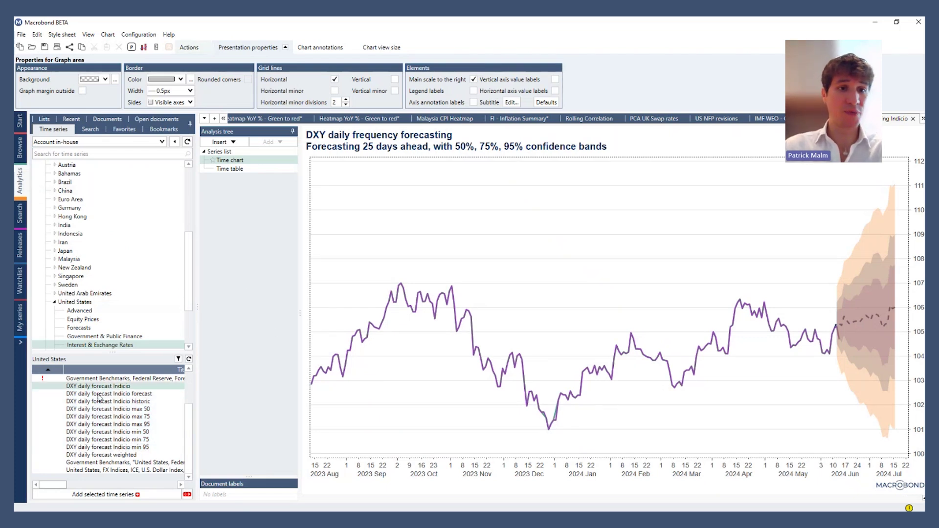
pyautogui.click(113, 448)
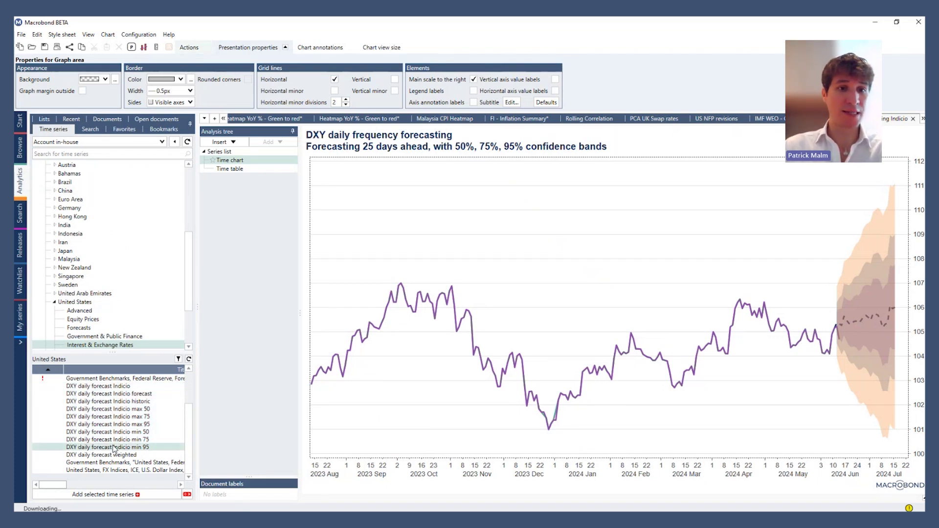
pyautogui.keyDown('shift'); pyautogui.click(126, 394); pyautogui.keyUp('shift')
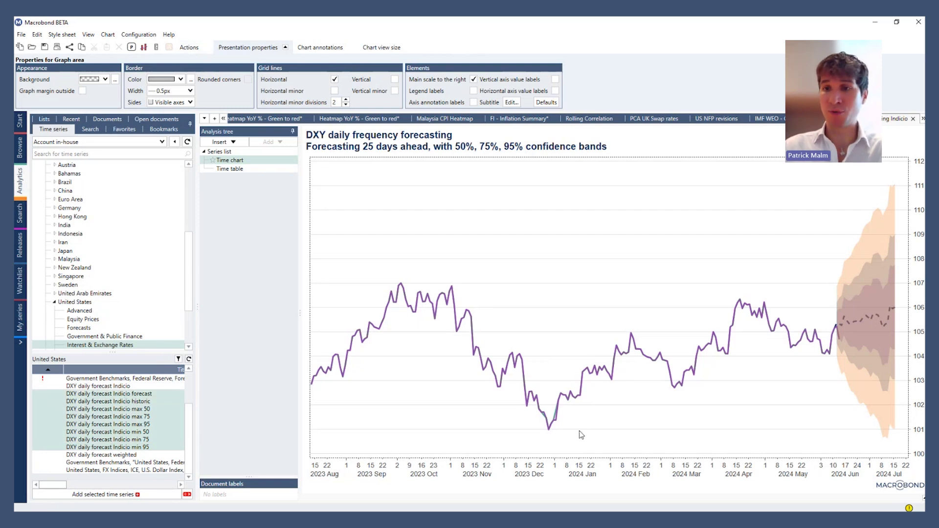